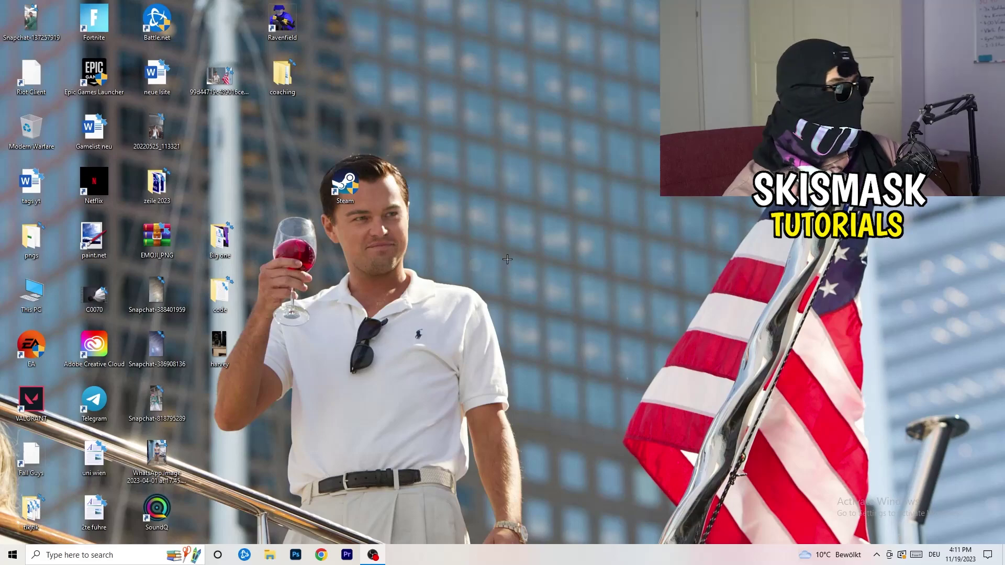
# Step: Launch NVIDIA Control Panel from the desktop menu and view Adjust Image Settings with Preview
pyautogui.rightClick(493, 232)
pyautogui.rightClick(574, 169)
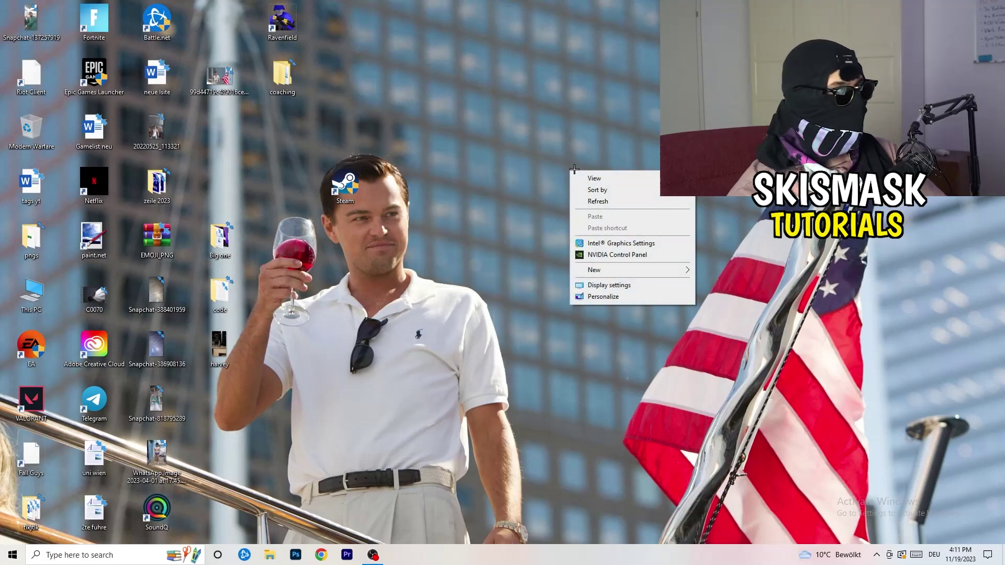
pyautogui.click(628, 255)
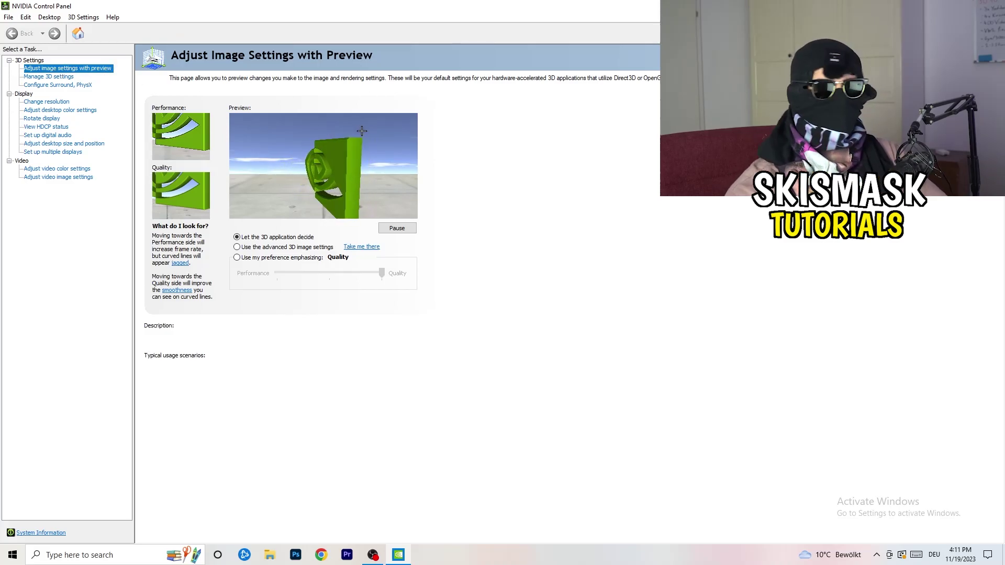
pyautogui.moveTo(345, 257)
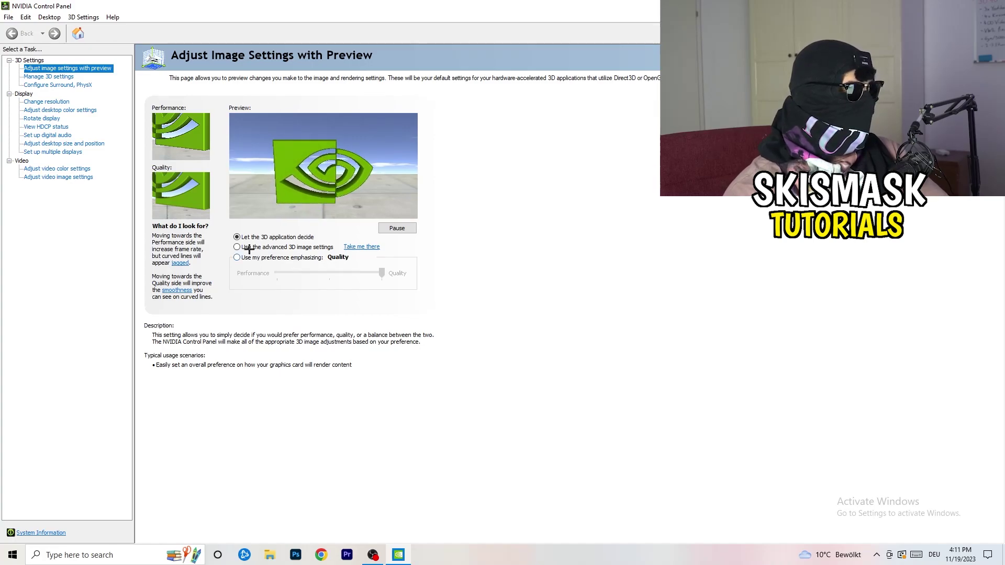
pyautogui.moveTo(249, 250)
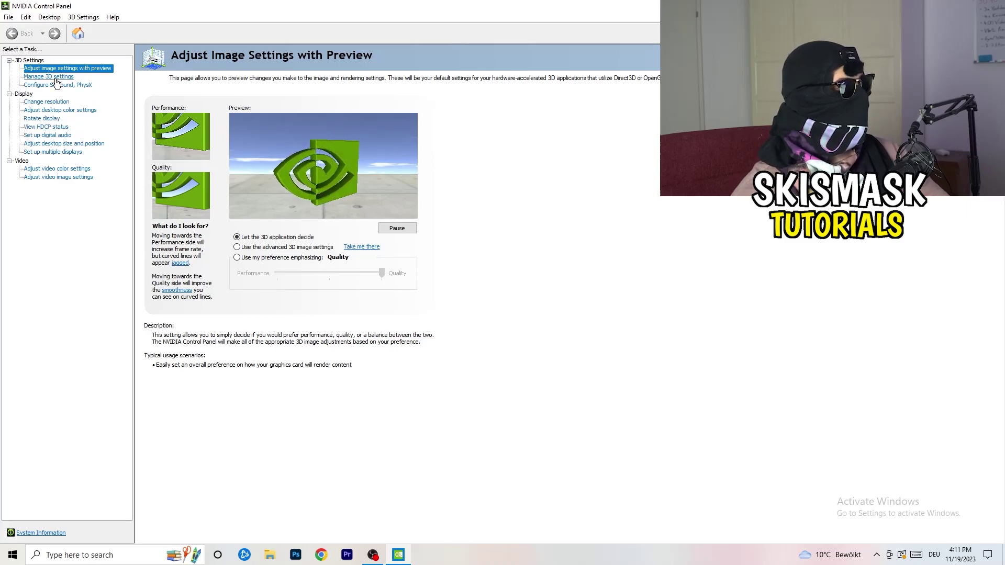
# Step: Check the 1920 × 1080 native, 60Hz resolution on Change resolution, then close NVIDIA Control Panel
pyautogui.click(38, 103)
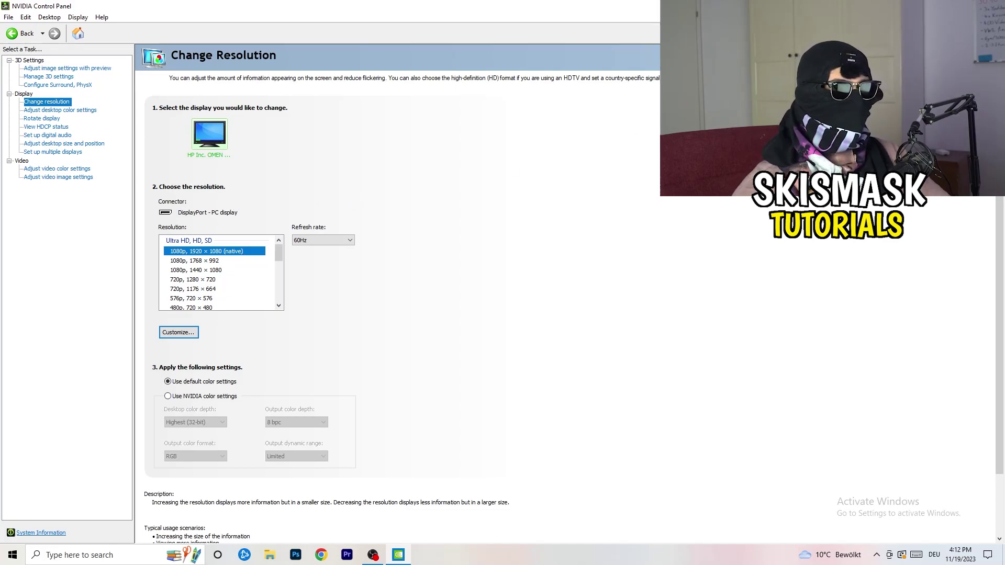
pyautogui.hotkey('alt', 'F4')
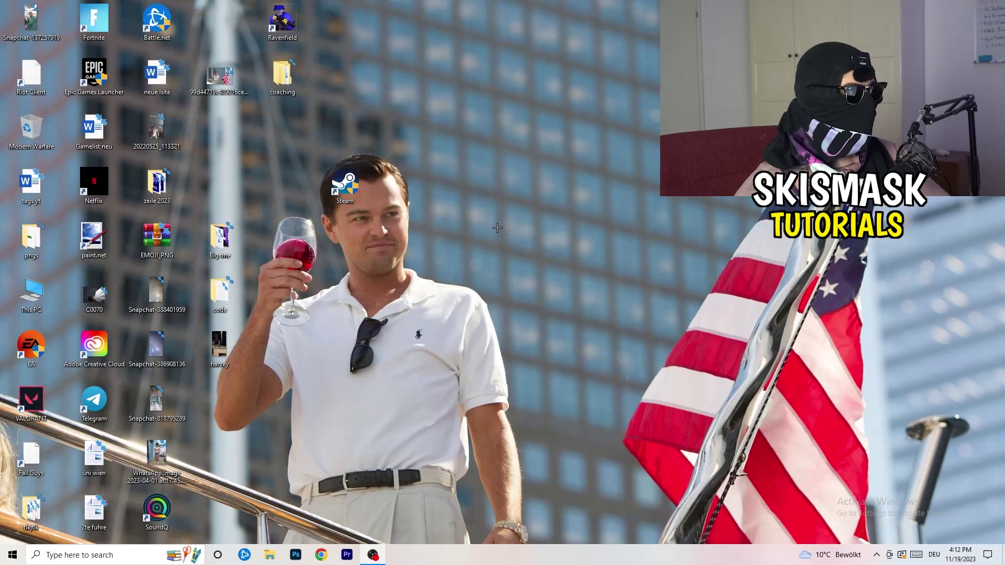
# Step: Launch Settings from the Start menu and go to System's Display page
pyautogui.click(11, 555)
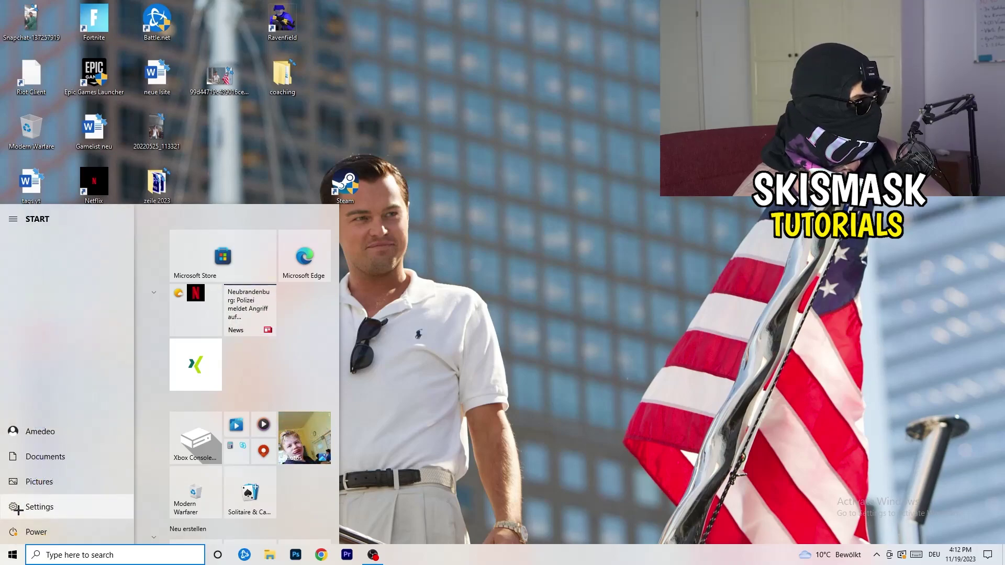
pyautogui.click(17, 508)
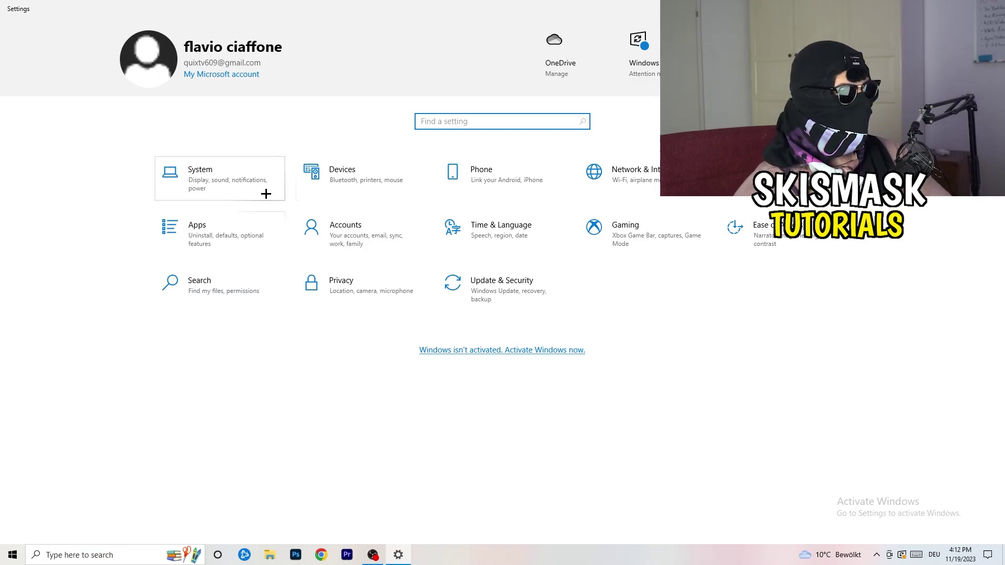
pyautogui.click(245, 181)
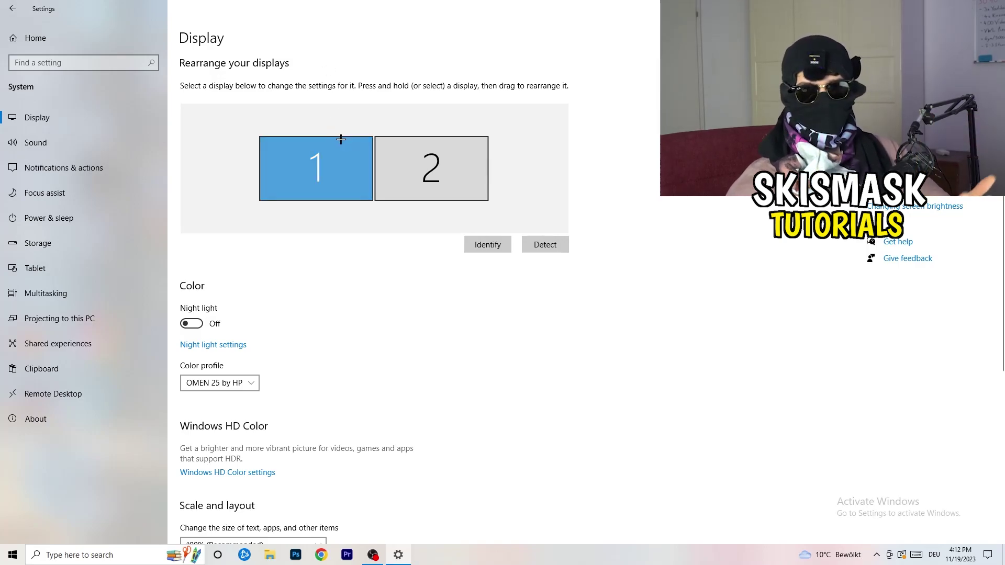
pyautogui.scroll(-5, 328, 250)
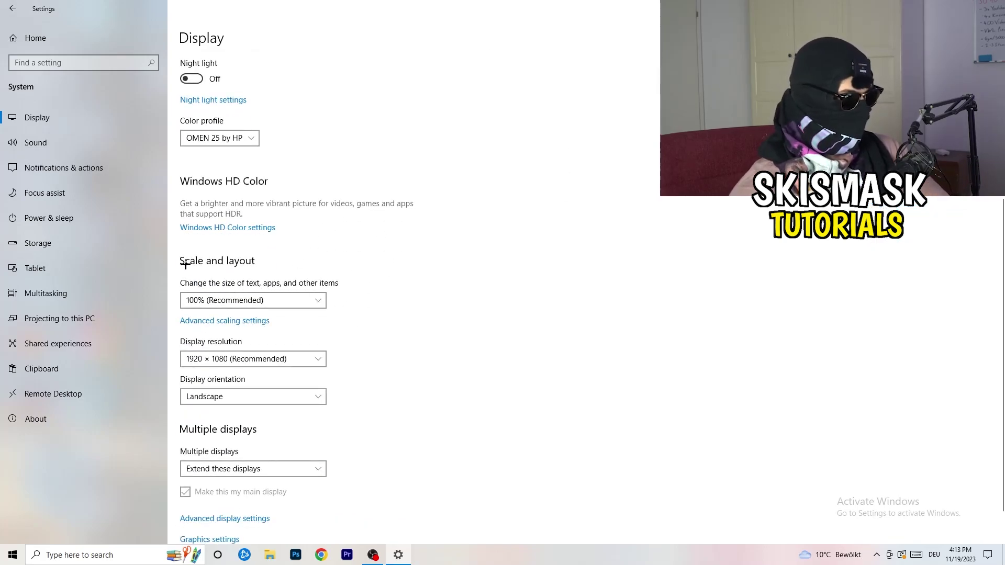
pyautogui.click(321, 302)
pyautogui.click(521, 324)
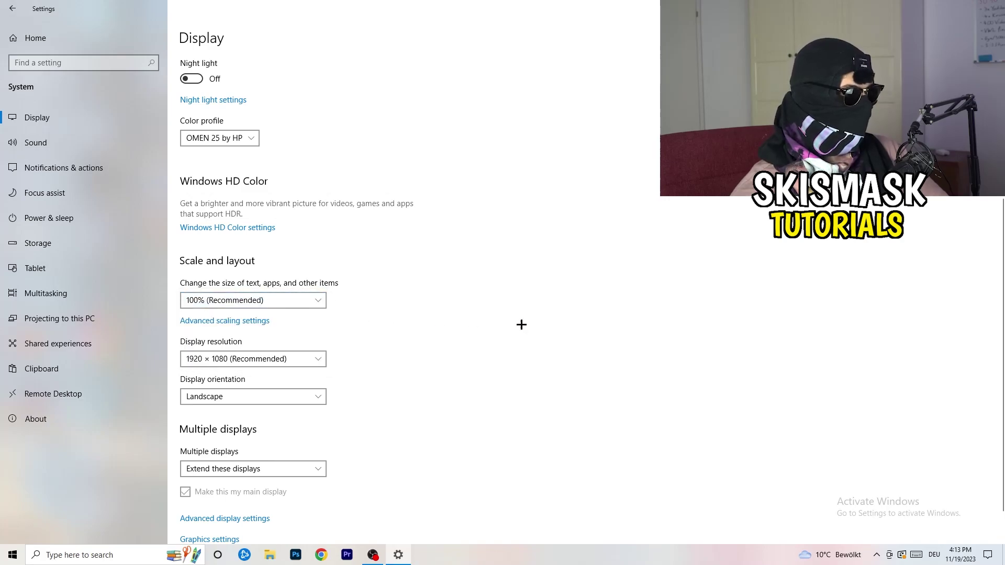
pyautogui.click(305, 300)
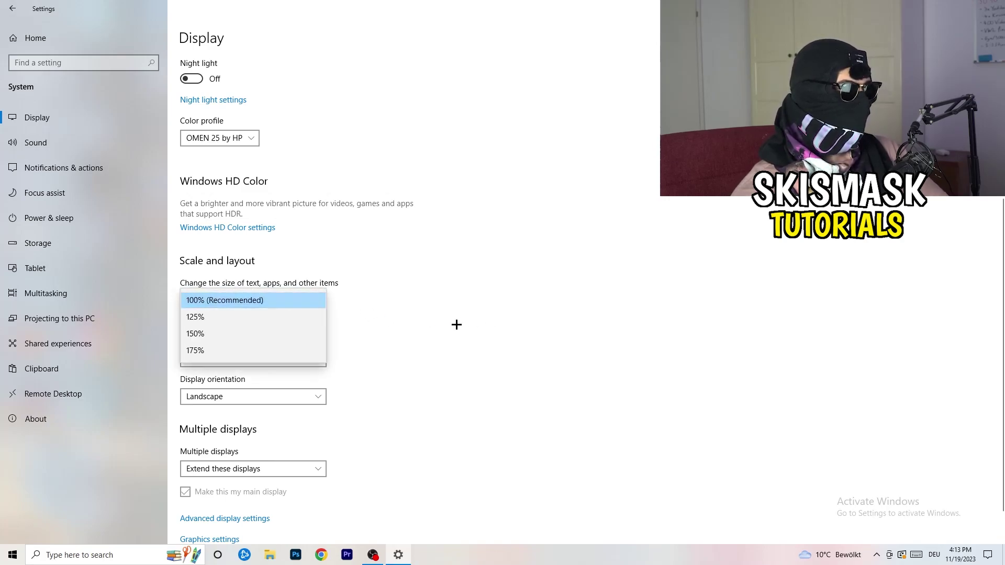
pyautogui.click(456, 324)
pyautogui.scroll(-1, 429, 325)
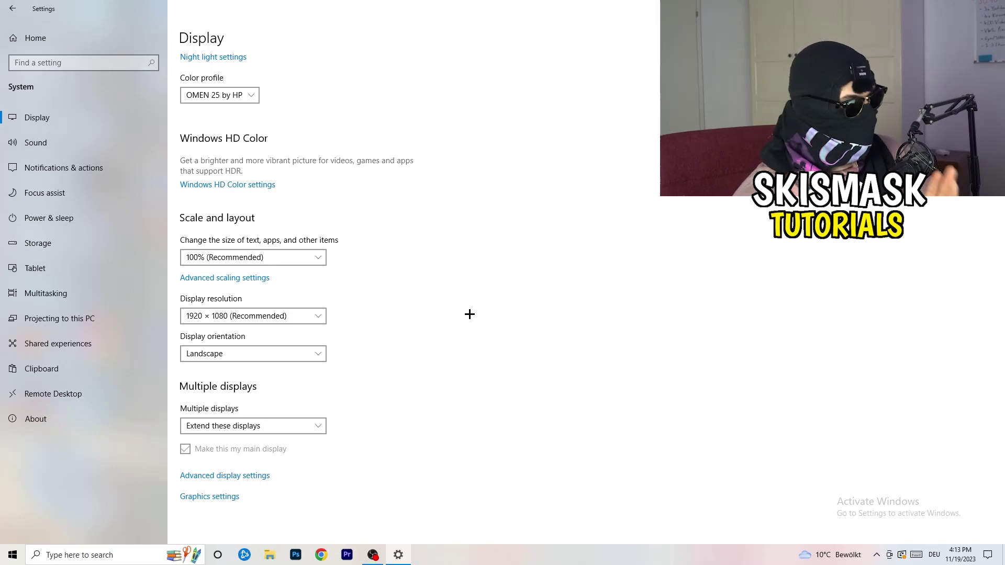
pyautogui.click(319, 317)
pyautogui.click(395, 293)
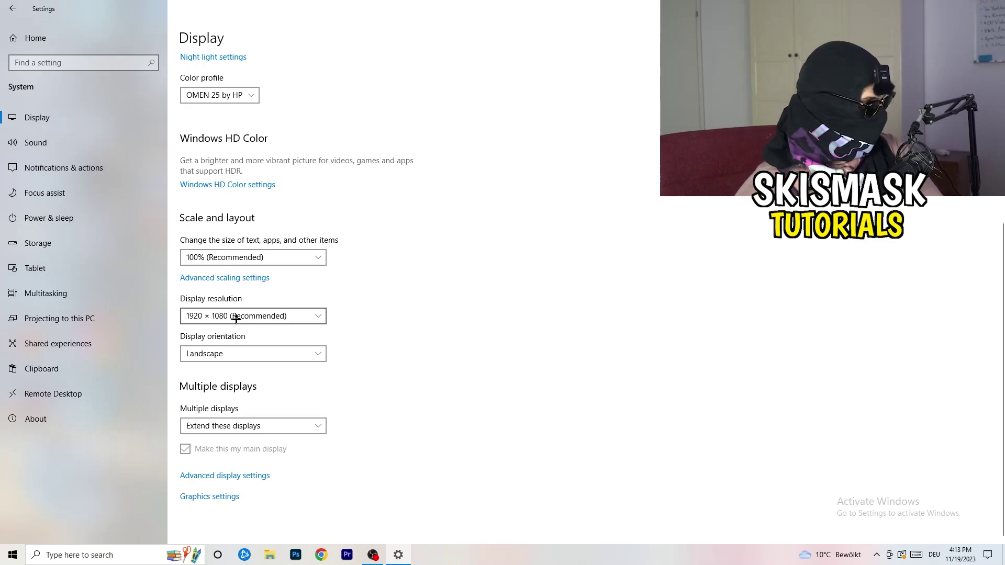
# Step: From Power & sleep, reveal the extra plans: Balanced, High performance and Ultimate Performance
pyautogui.click(48, 218)
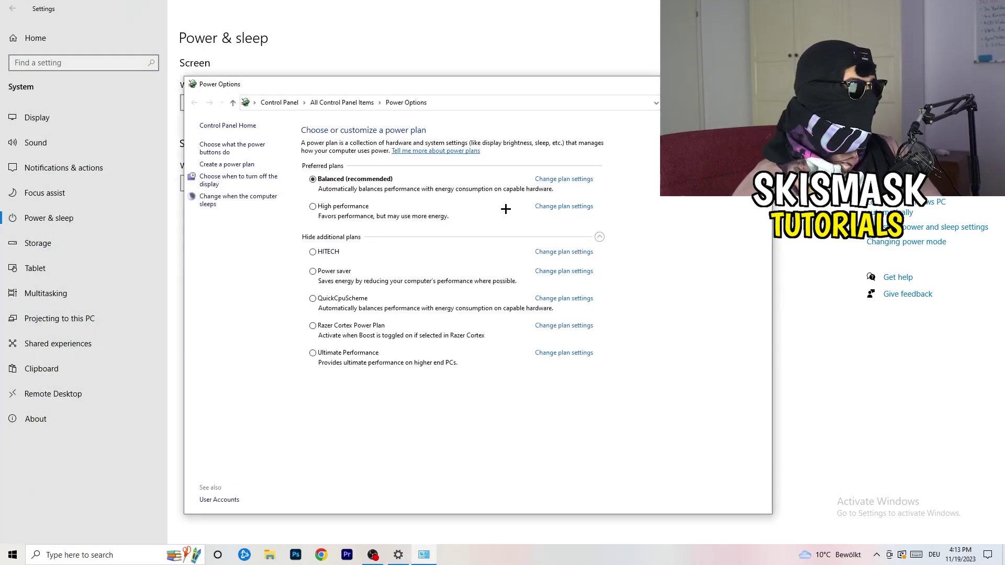
pyautogui.click(599, 237)
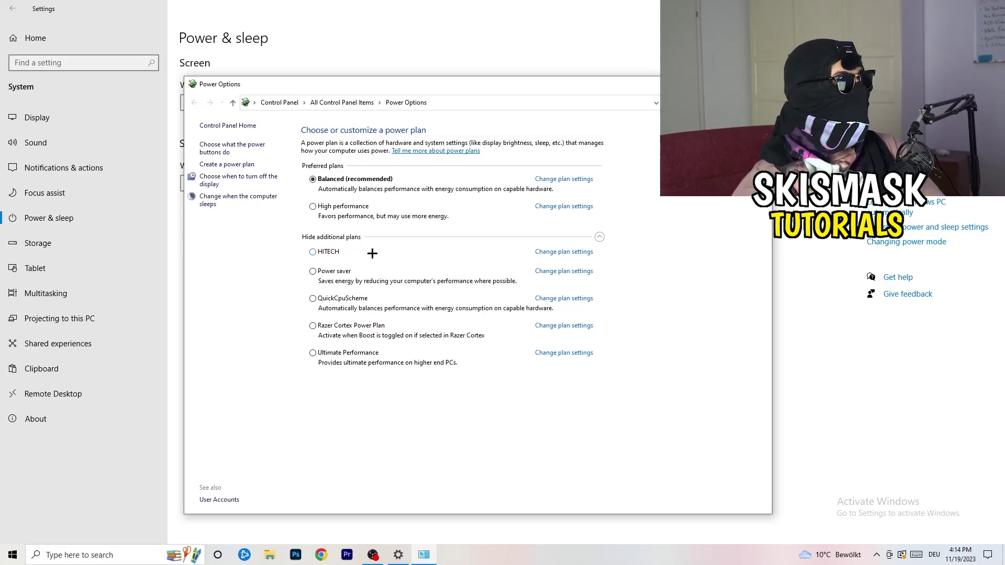
# Step: Close Power Options and go to Storage's Storage Sense configuration page
pyautogui.hotkey('alt', 'F4')
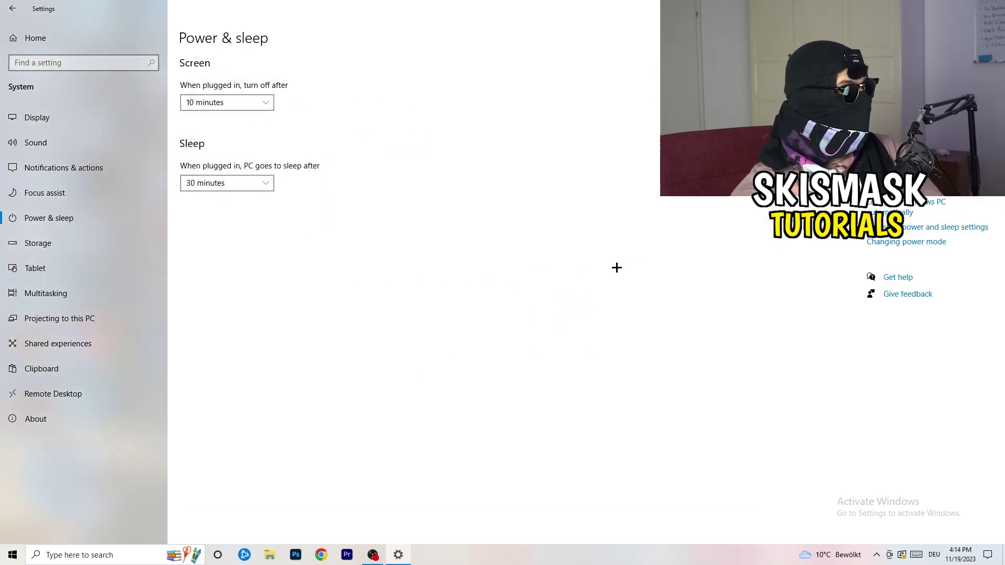
pyautogui.click(101, 244)
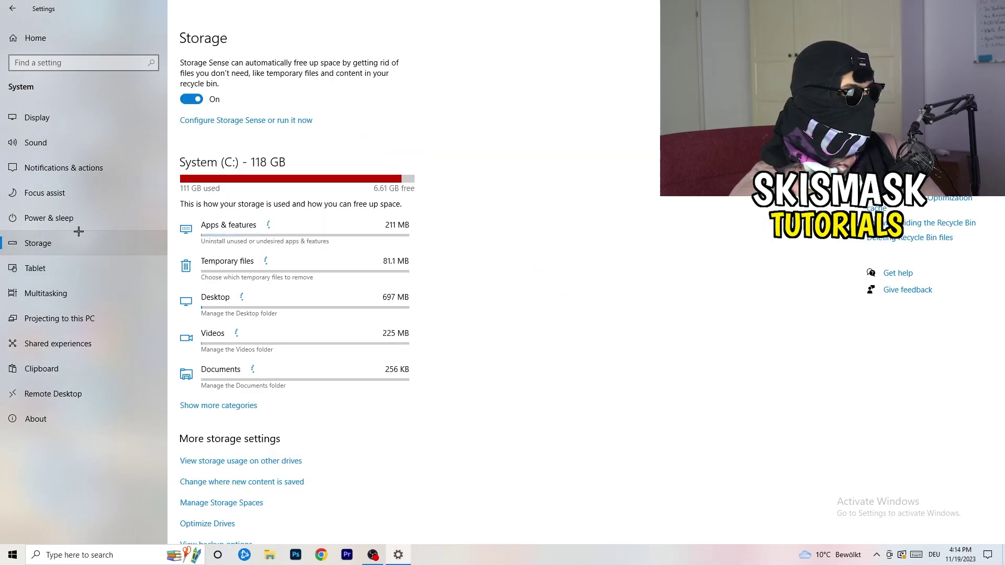
pyautogui.click(237, 121)
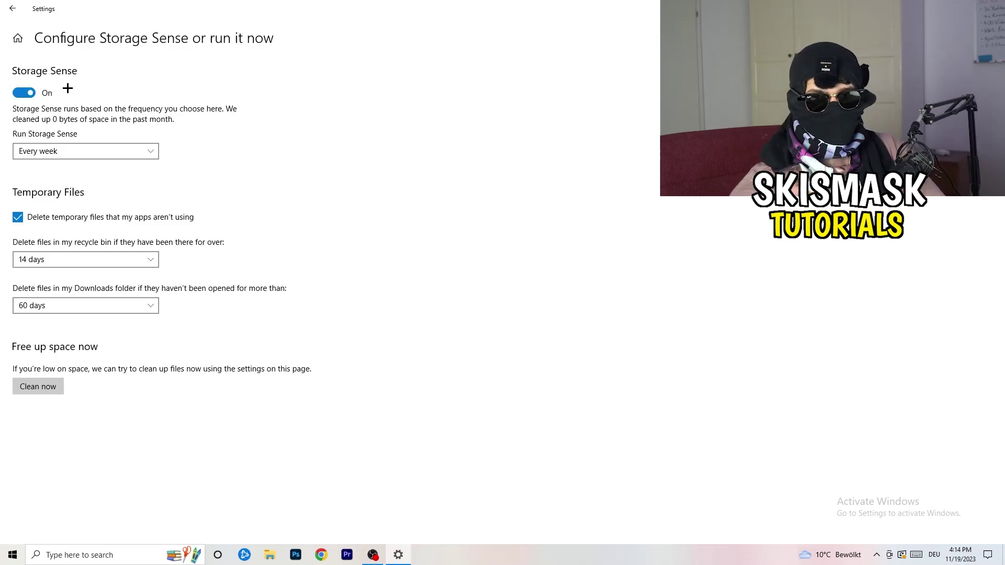
# Step: Keep Storage Sense at Every week, recycle bin 14 days and Downloads 60 days
pyautogui.click(79, 149)
pyautogui.click(240, 153)
pyautogui.click(73, 149)
pyautogui.click(343, 147)
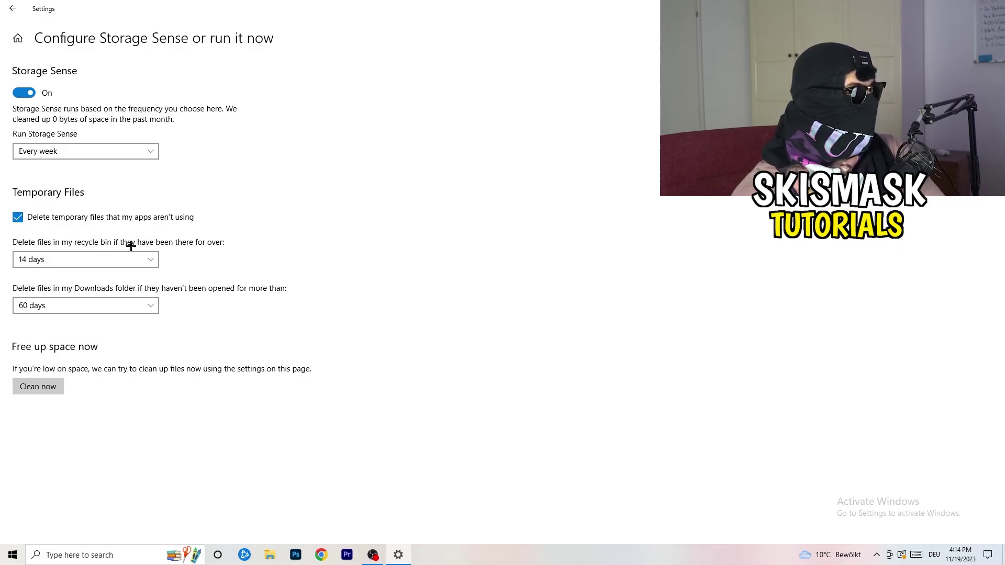
pyautogui.click(149, 260)
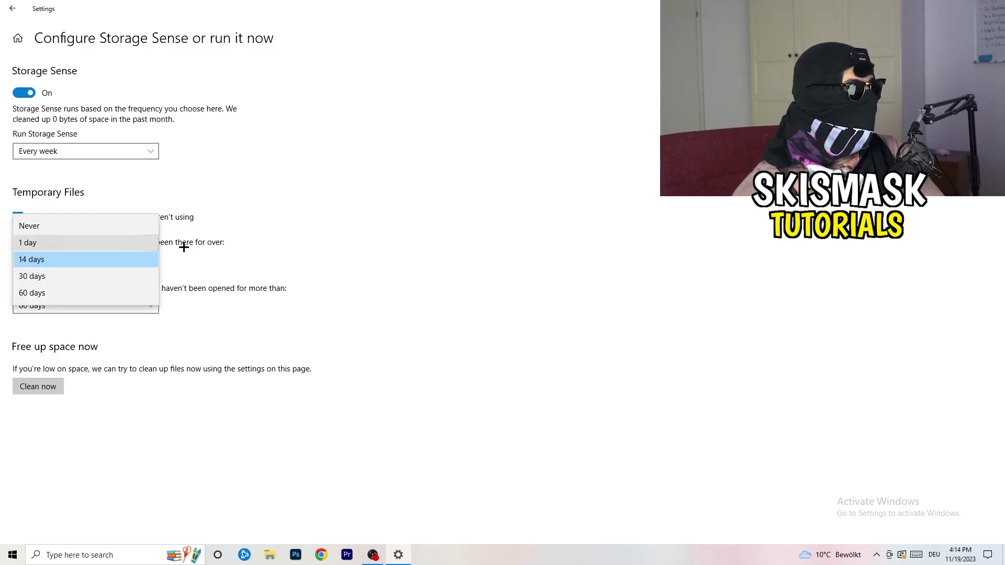
pyautogui.click(494, 210)
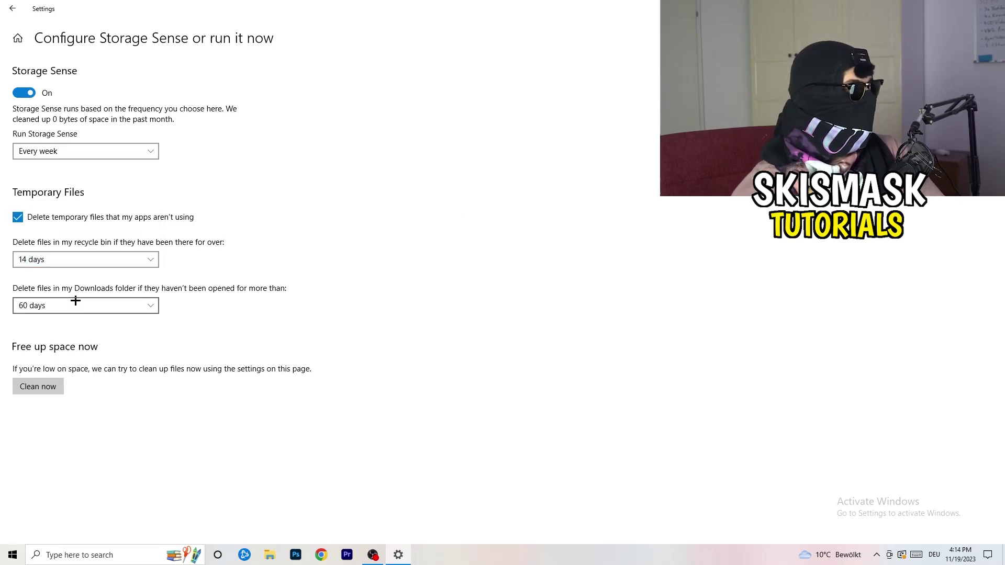
pyautogui.click(135, 305)
pyautogui.click(478, 236)
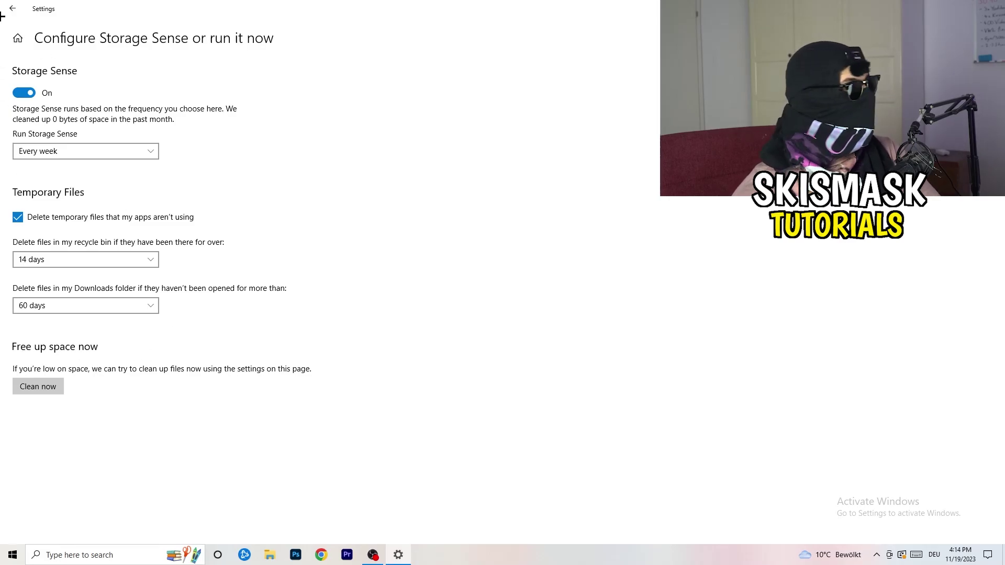
# Step: Return to Settings home and go to Gaming's Xbox Game Bar page, showing it Off
pyautogui.click(7, 4)
pyautogui.click(7, 4)
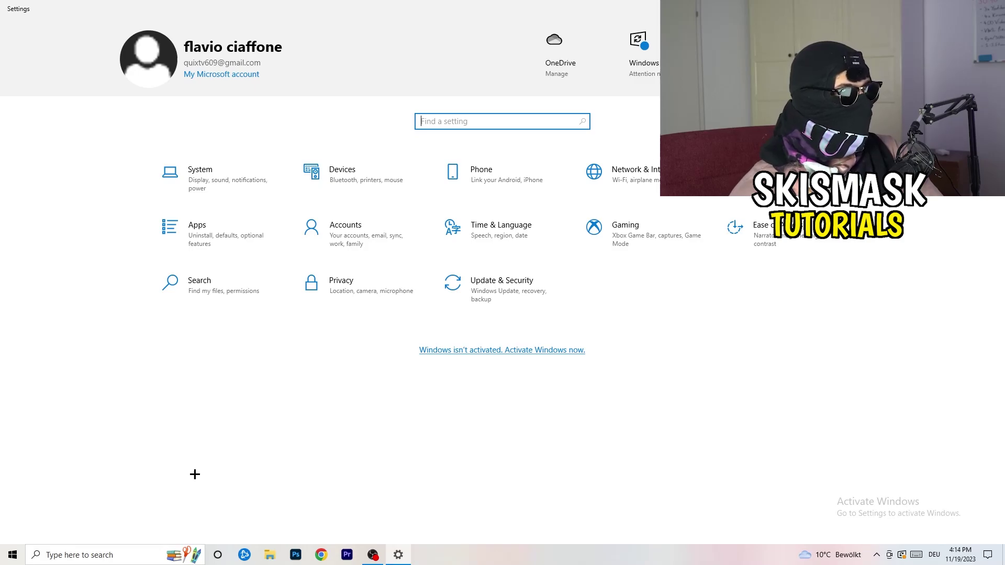
pyautogui.click(665, 234)
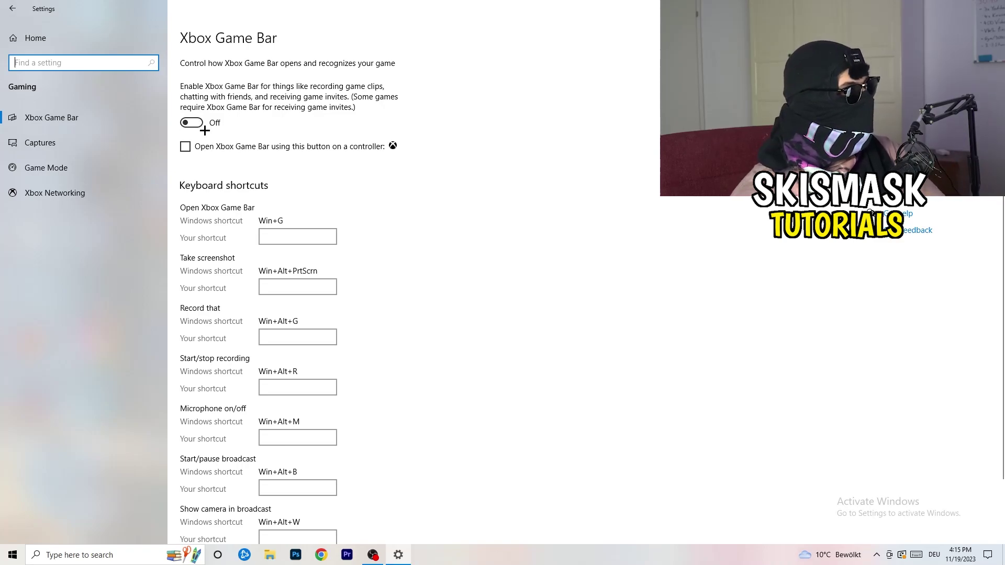
# Step: Look over Captures, confirm Game Mode is On, then close Settings
pyautogui.click(39, 143)
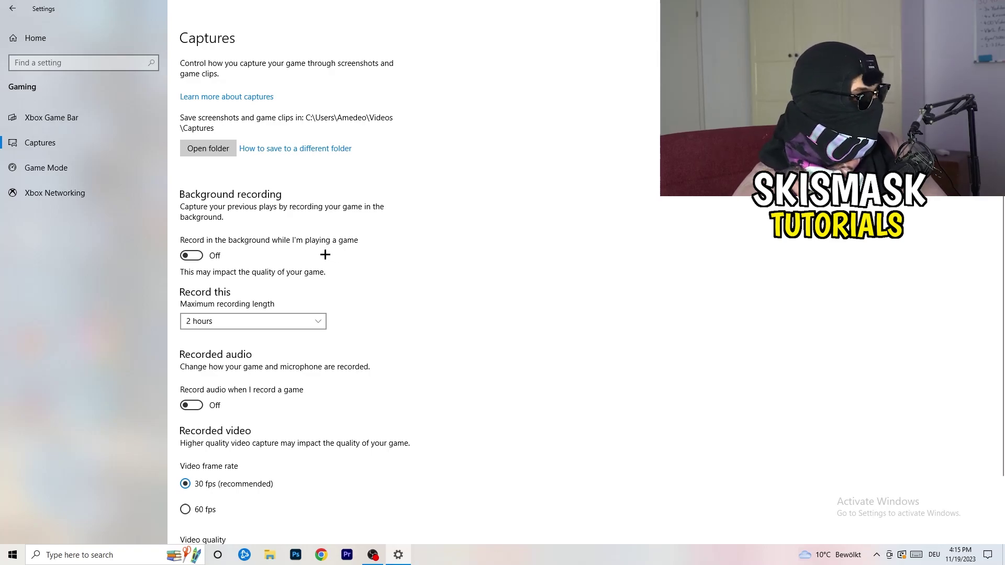
pyautogui.scroll(-3, 325, 255)
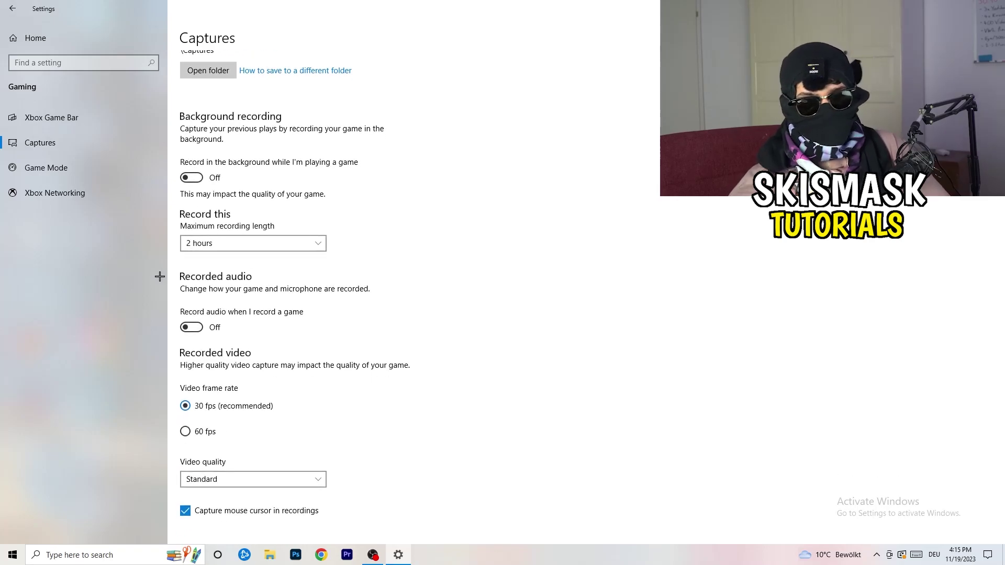
pyautogui.click(90, 174)
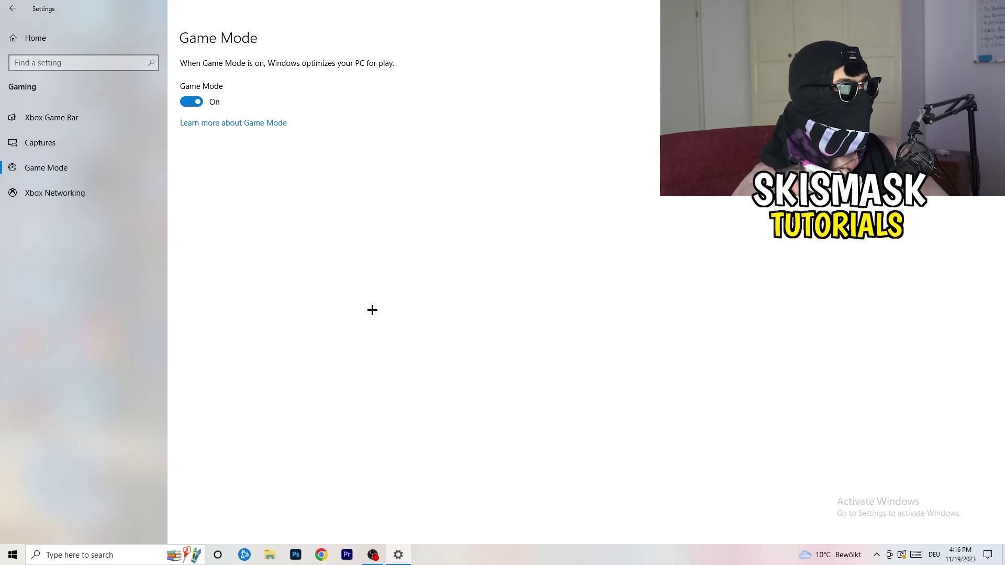
pyautogui.hotkey('alt', 'F4')
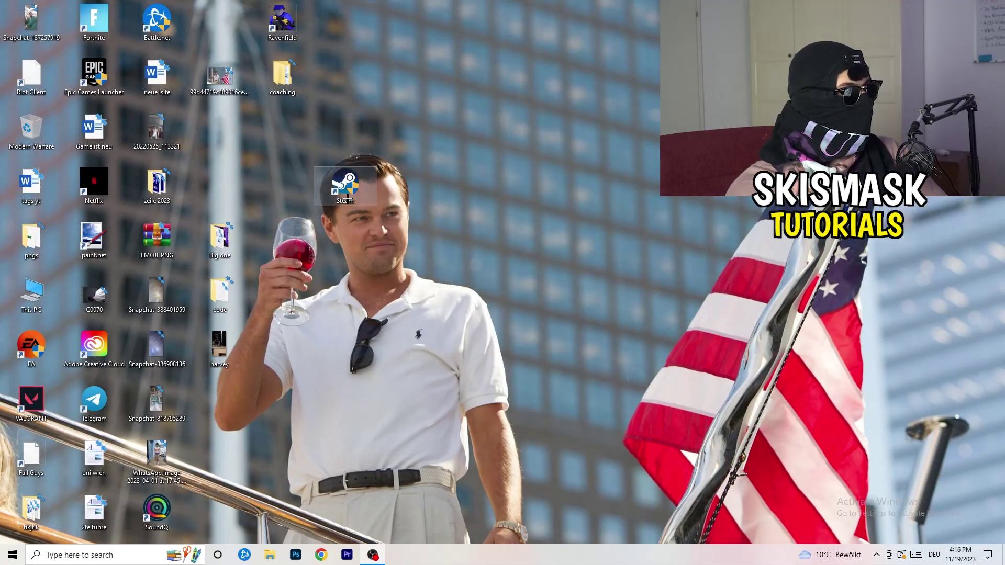
# Step: Set the Steam shortcut to Windows 8 compatibility mode and run as administrator
pyautogui.moveTo(348, 196); pyautogui.dragTo(469, 184)
pyautogui.rightClick(479, 183)
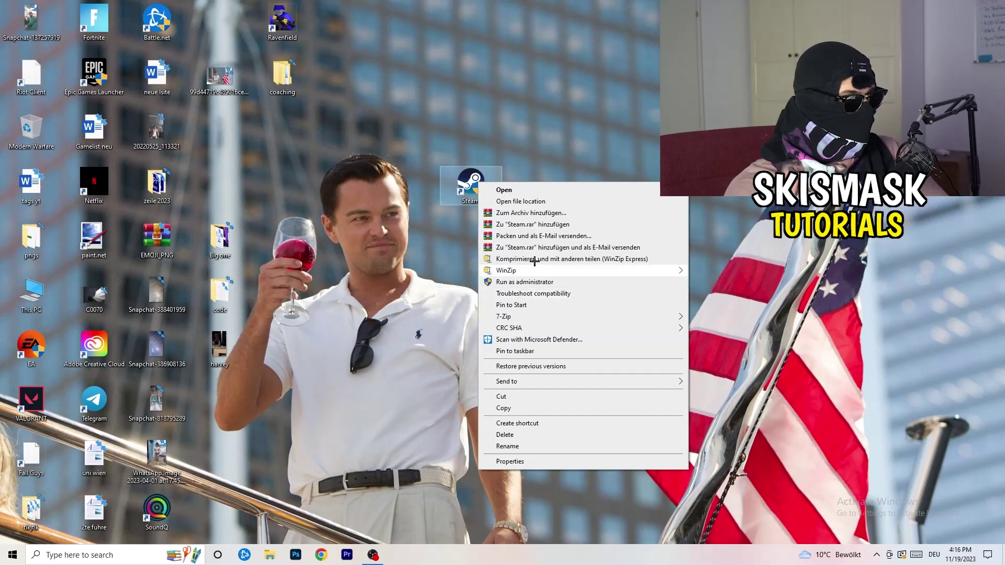
pyautogui.click(539, 465)
pyautogui.moveTo(545, 195); pyautogui.dragTo(351, 88)
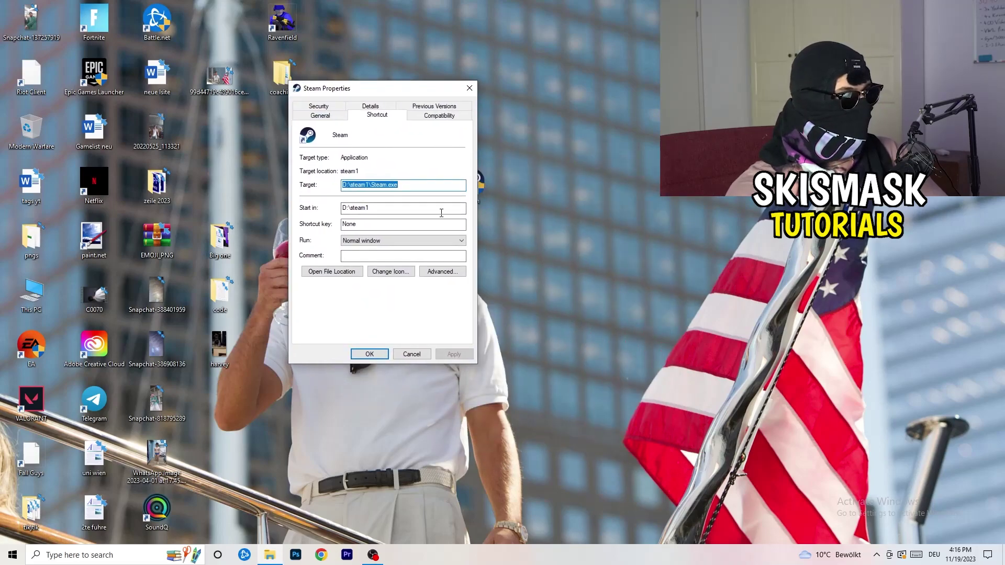
pyautogui.click(419, 114)
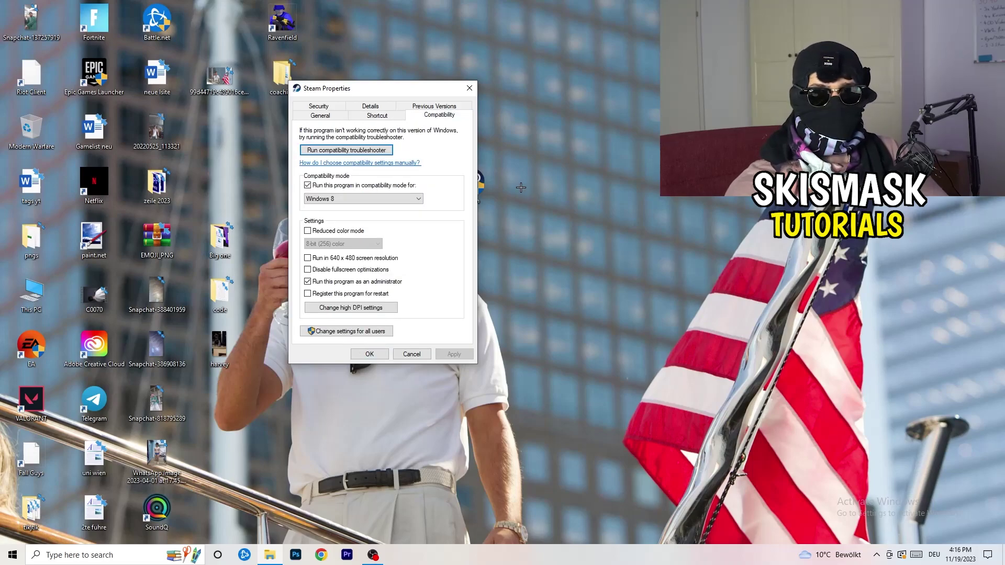
pyautogui.click(411, 198)
pyautogui.click(465, 192)
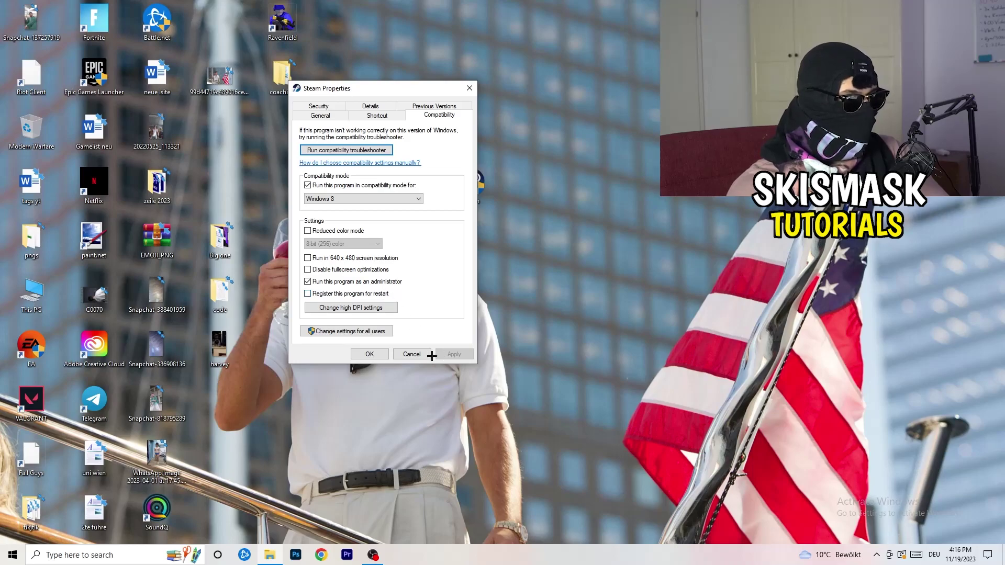
pyautogui.click(366, 353)
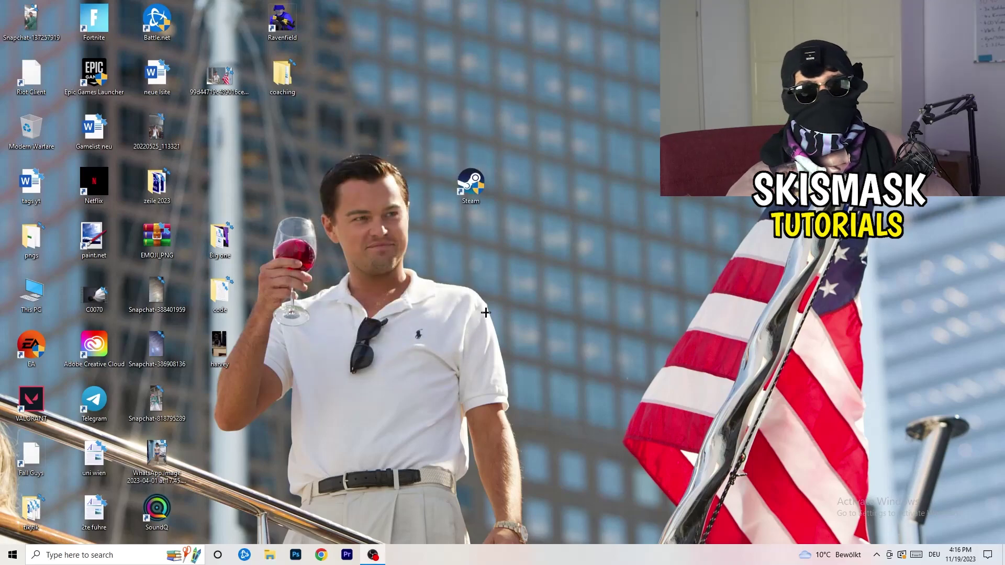
# Step: Reopen Steam's properties to verify the compatibility settings, then close them
pyautogui.moveTo(471, 184); pyautogui.dragTo(534, 184)
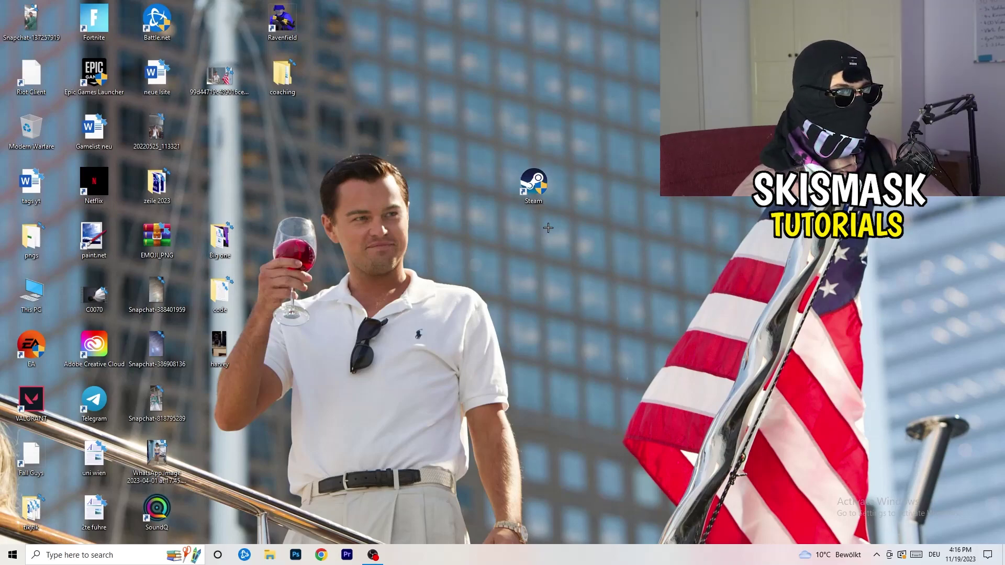
pyautogui.moveTo(534, 182); pyautogui.dragTo(467, 181)
pyautogui.rightClick(468, 181)
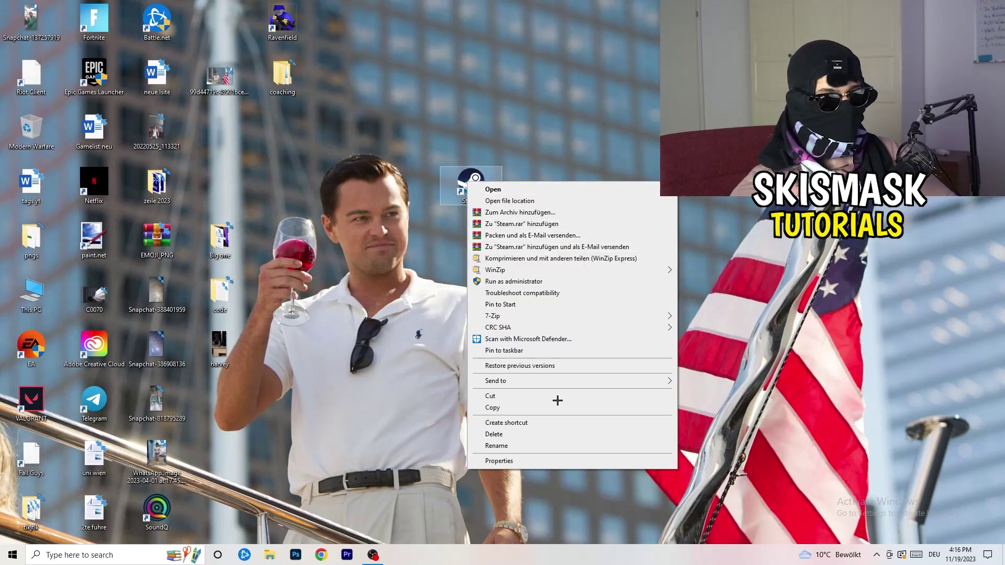
pyautogui.click(538, 459)
pyautogui.click(620, 215)
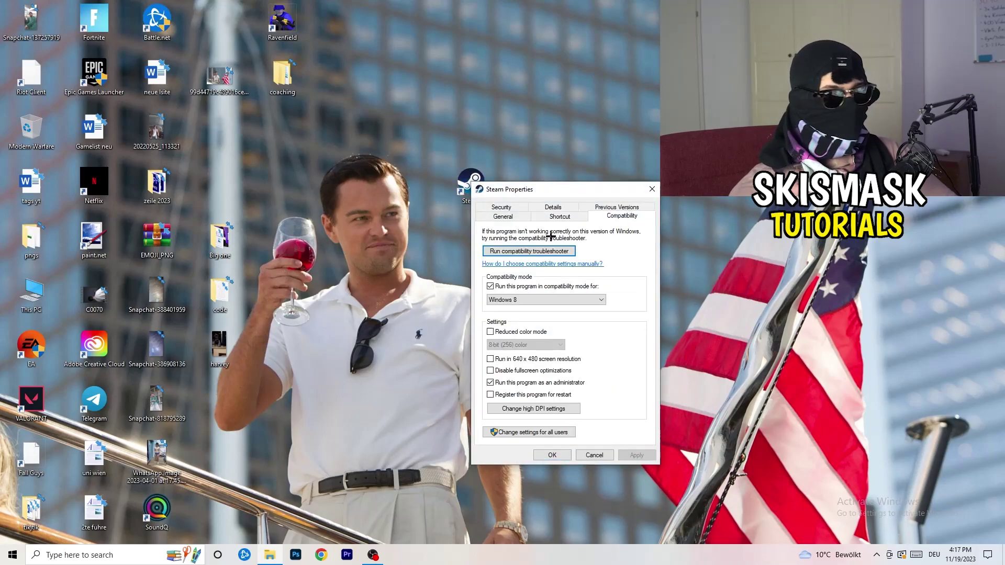
pyautogui.click(651, 189)
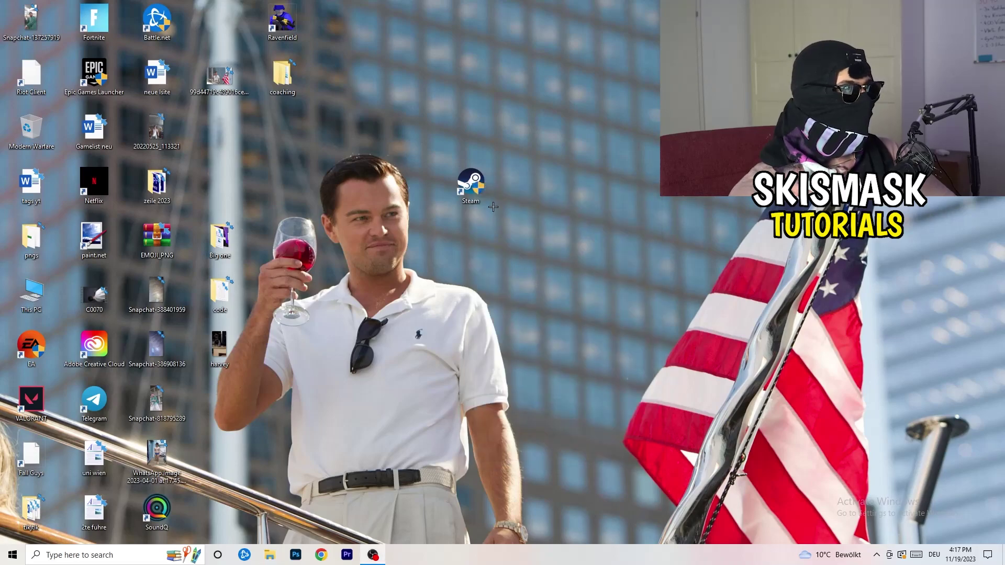
# Step: Move the Steam shortcut beside the other icons, then show Task Manager maximized on Details
pyautogui.moveTo(493, 207); pyautogui.dragTo(241, 155)
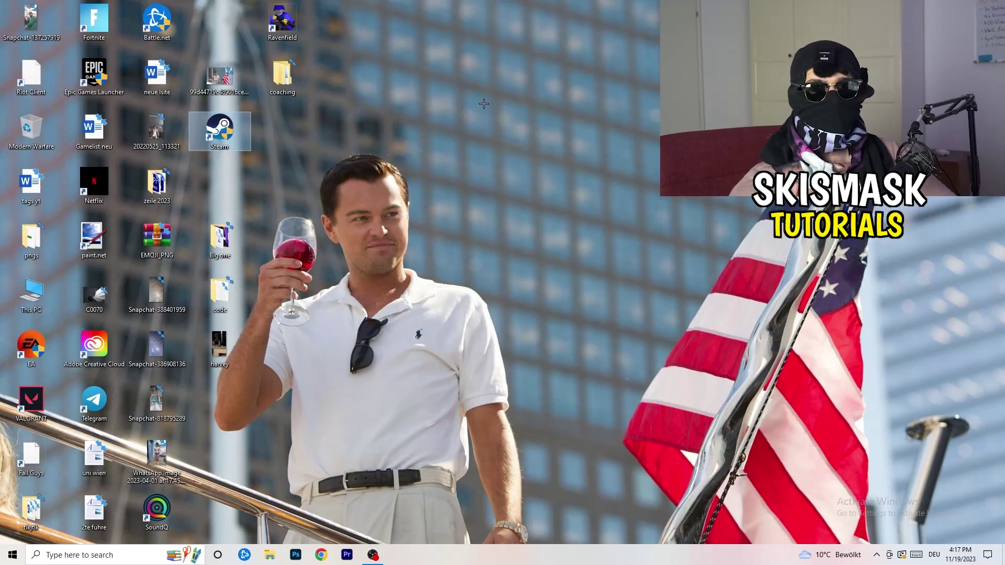
pyautogui.moveTo(518, 555)
pyautogui.mouseDown()
pyautogui.moveTo(413, 11)
pyautogui.moveTo(505, 541)
pyautogui.mouseUp()
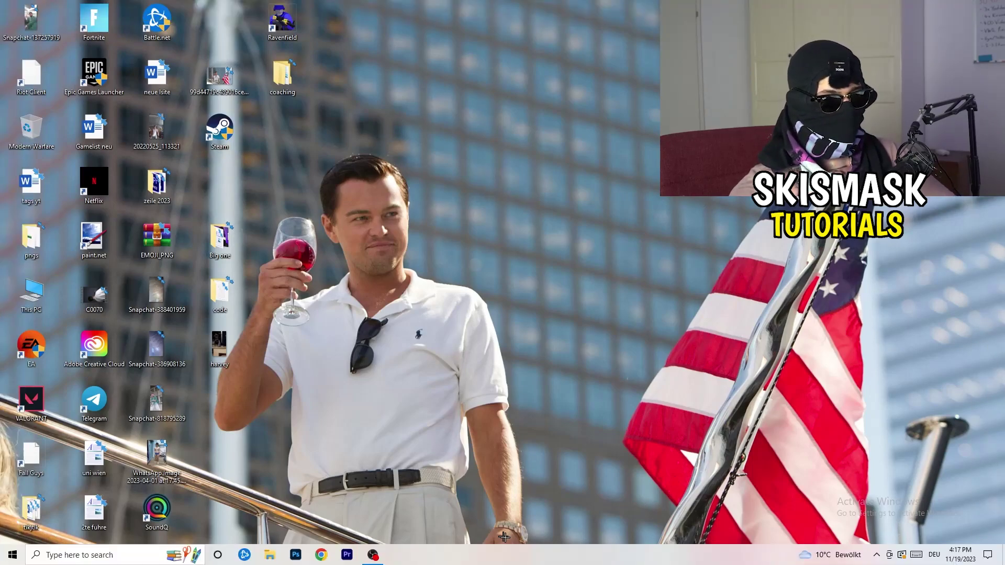
pyautogui.rightClick(475, 560)
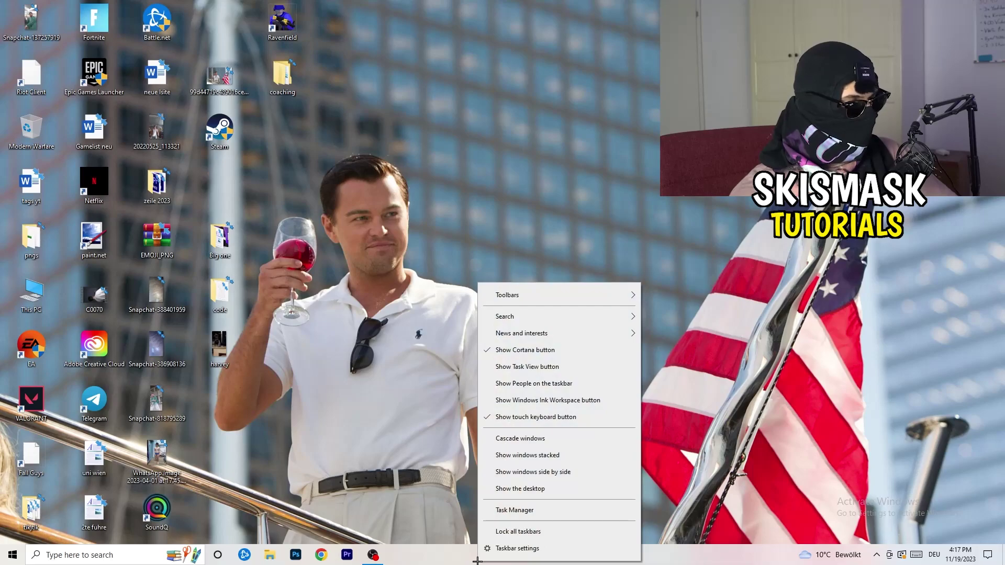
pyautogui.click(530, 517)
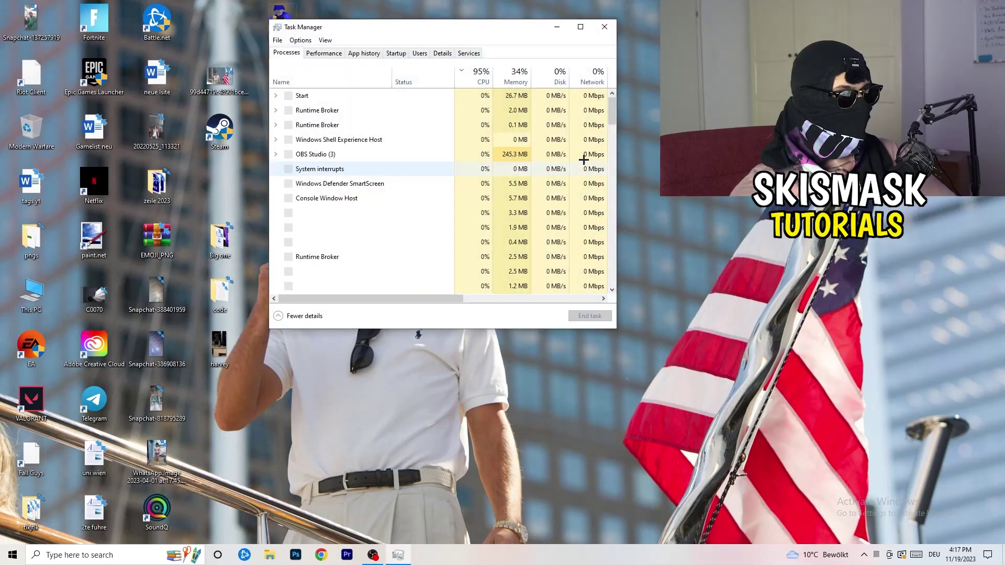
pyautogui.click(578, 27)
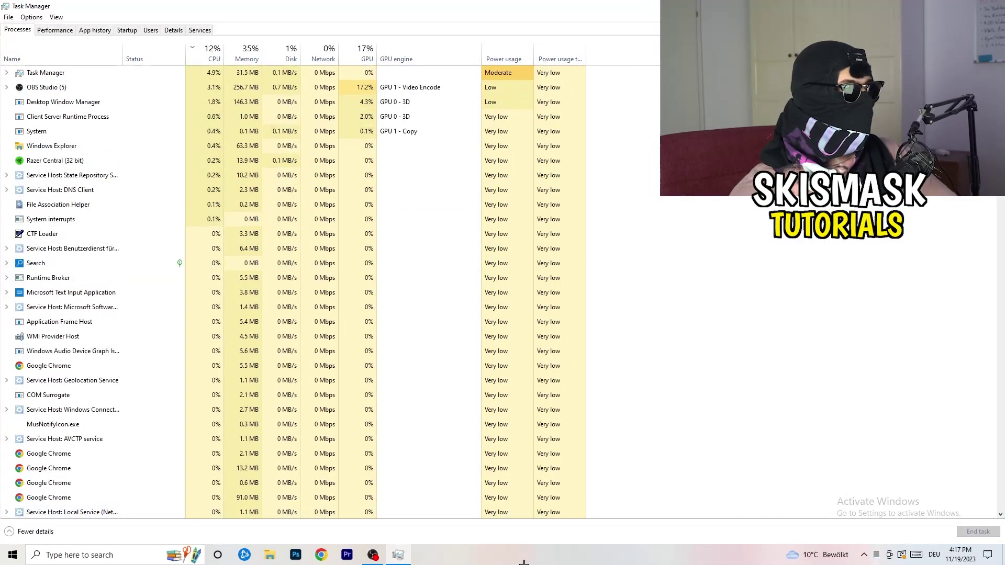
pyautogui.click(174, 31)
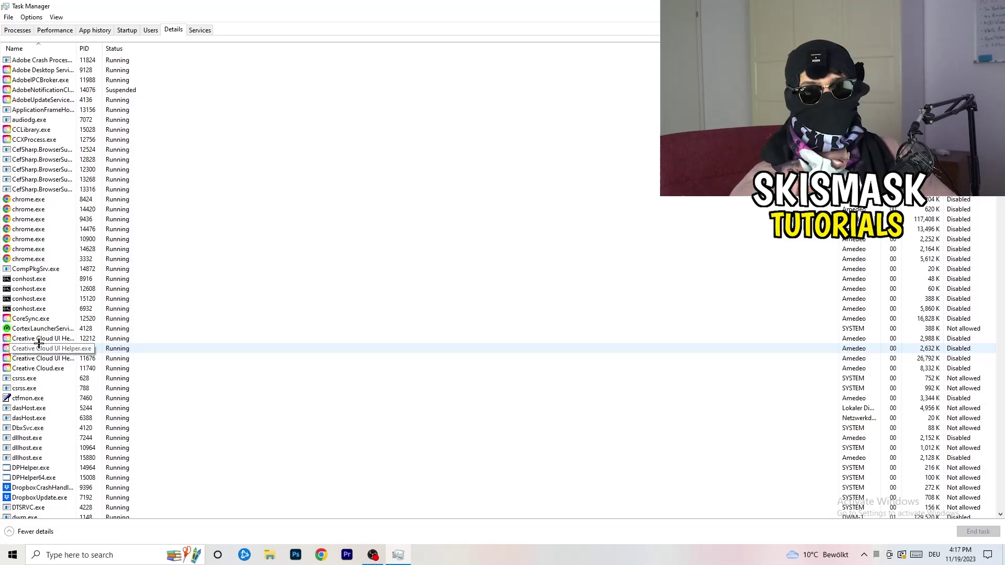
# Step: Bring up the Set priority options for Creative Cloud UI Helper.exe
pyautogui.rightClick(40, 338)
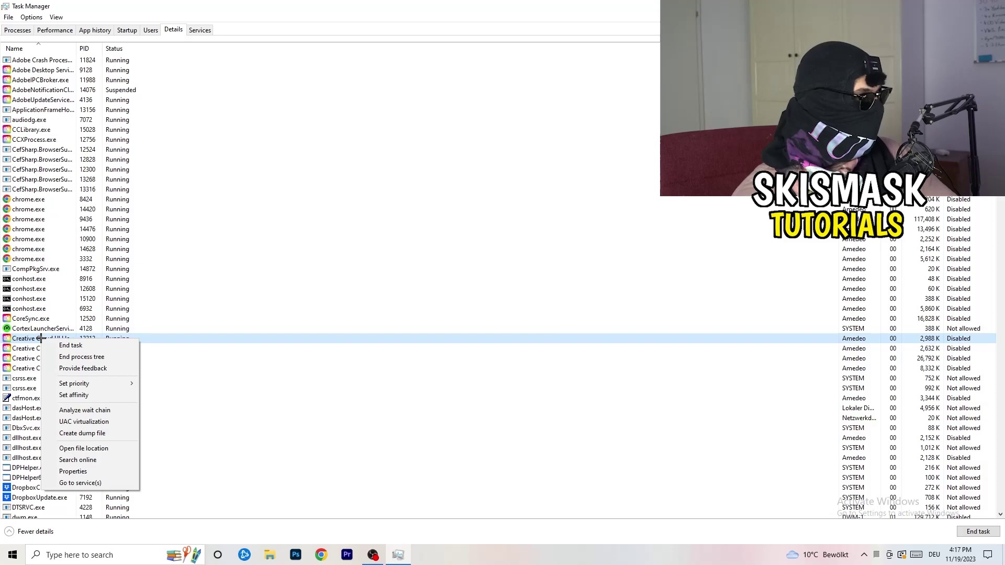
pyautogui.moveTo(95, 383)
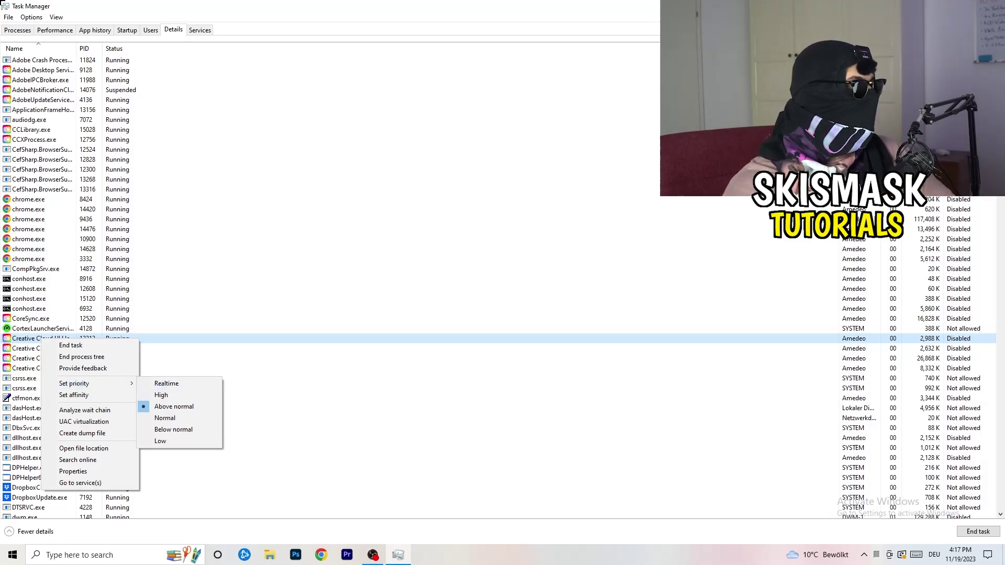
# Step: Check the Startup list, viewing the Windows Security notification's Disable option, then return to Processes
pyautogui.click(126, 29)
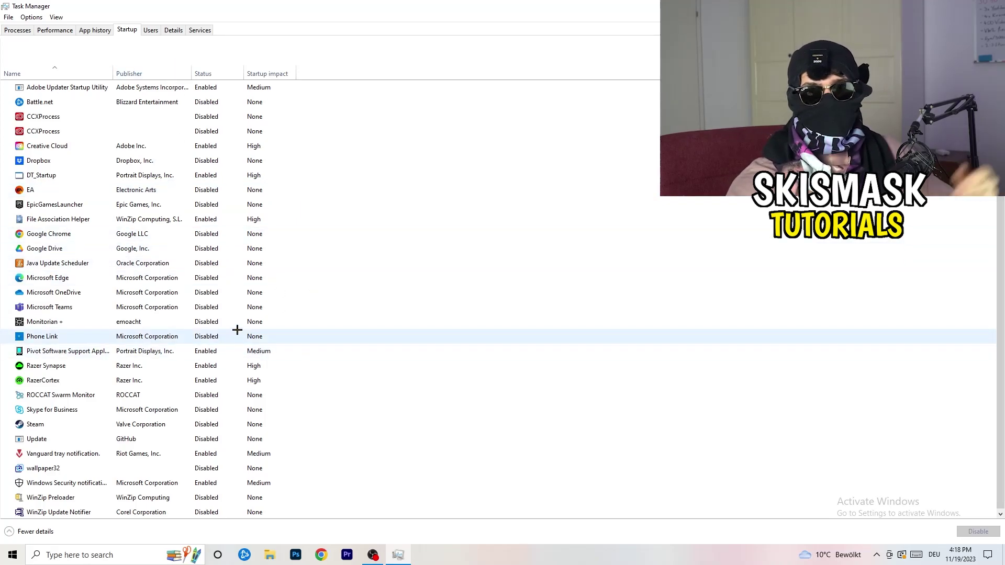
pyautogui.rightClick(212, 483)
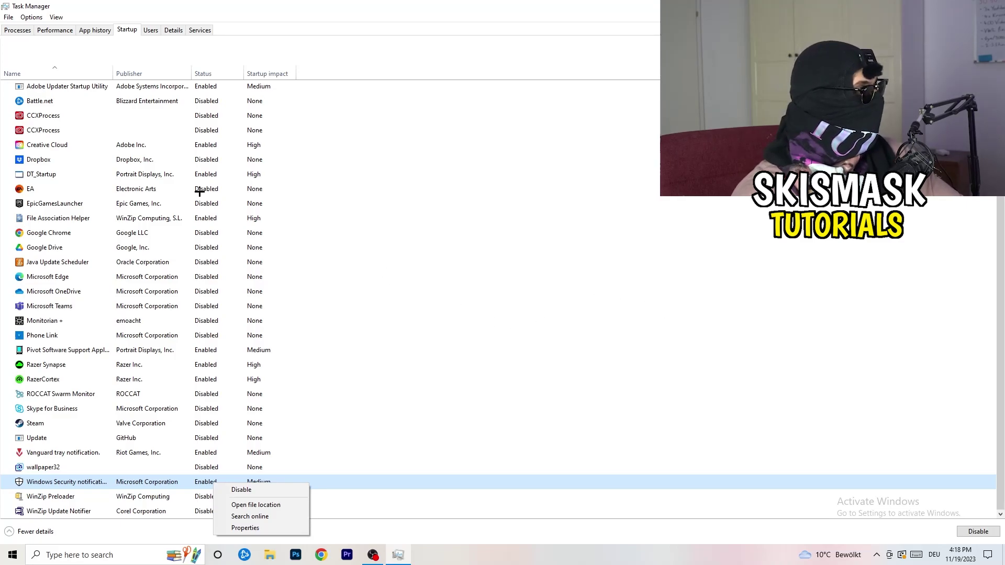
pyautogui.click(18, 30)
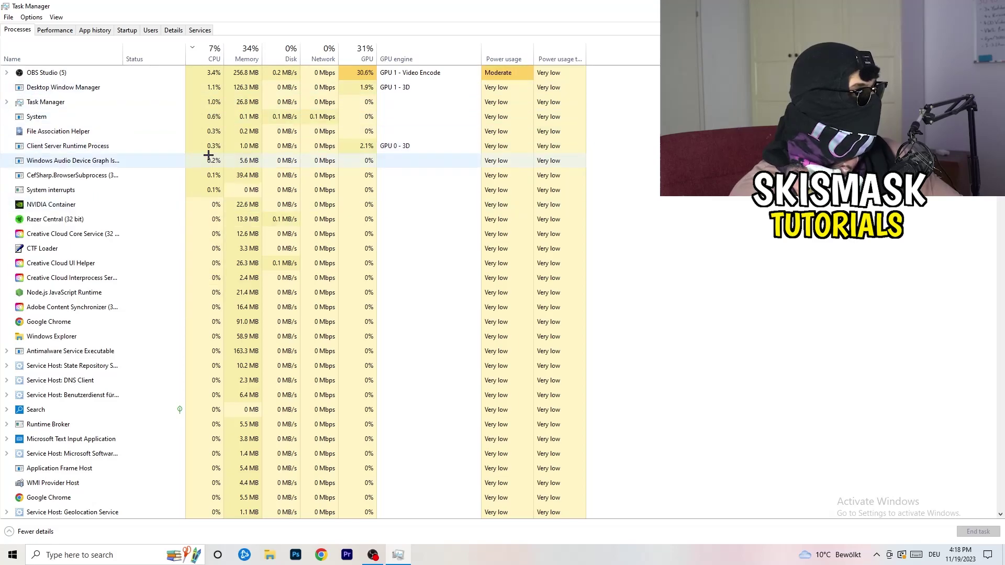
# Step: Sort processes by GPU so OBS Studio tops at ~30%, viewing its actions without changes
pyautogui.scroll(-6, 208, 157)
pyautogui.scroll(6, 180, 157)
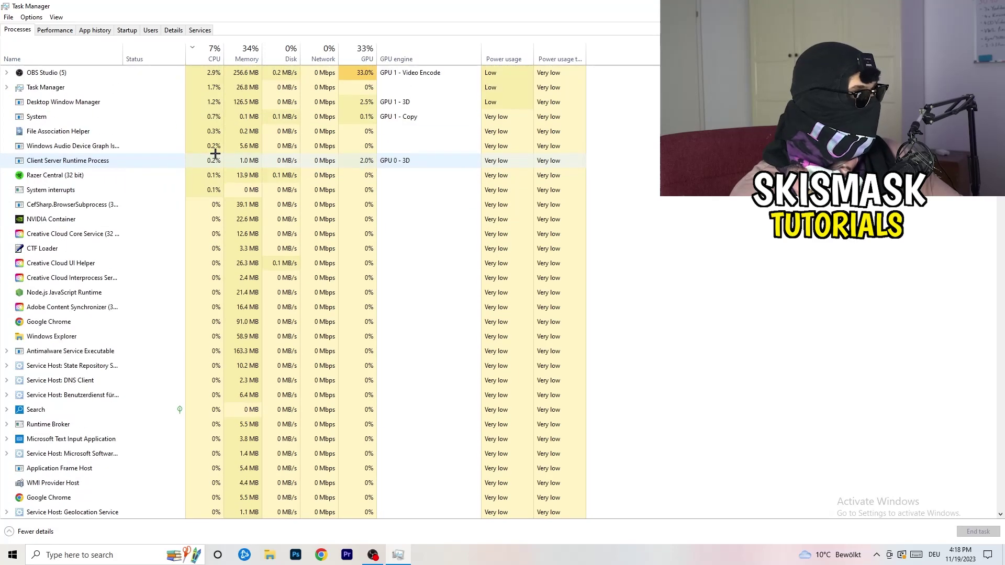
pyautogui.click(362, 58)
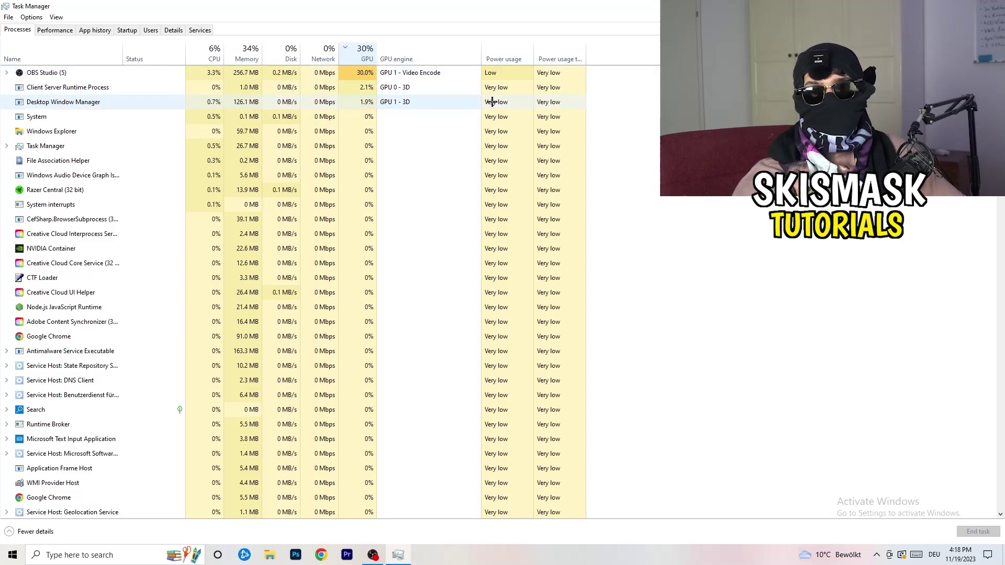
pyautogui.rightClick(345, 74)
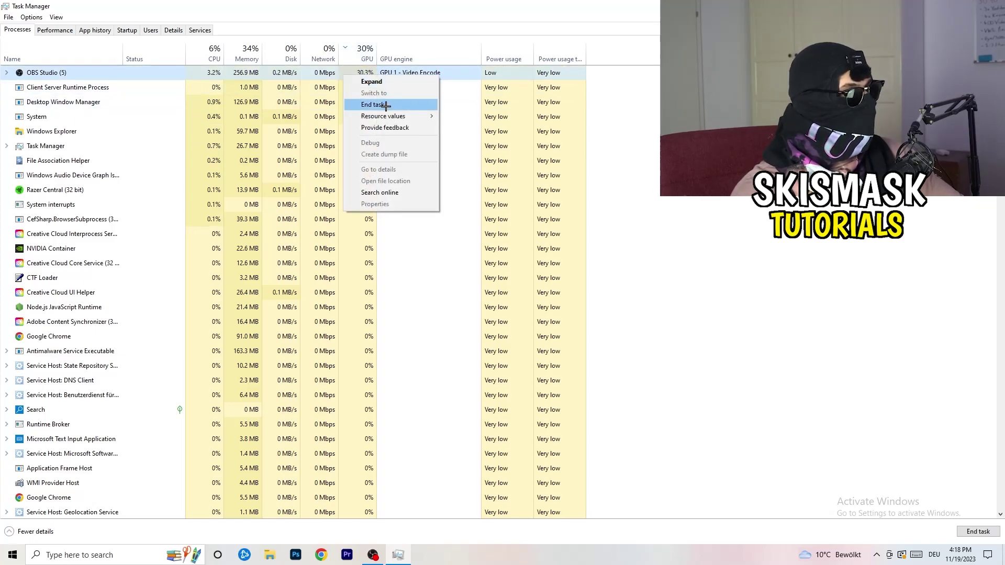
pyautogui.press('Escape')
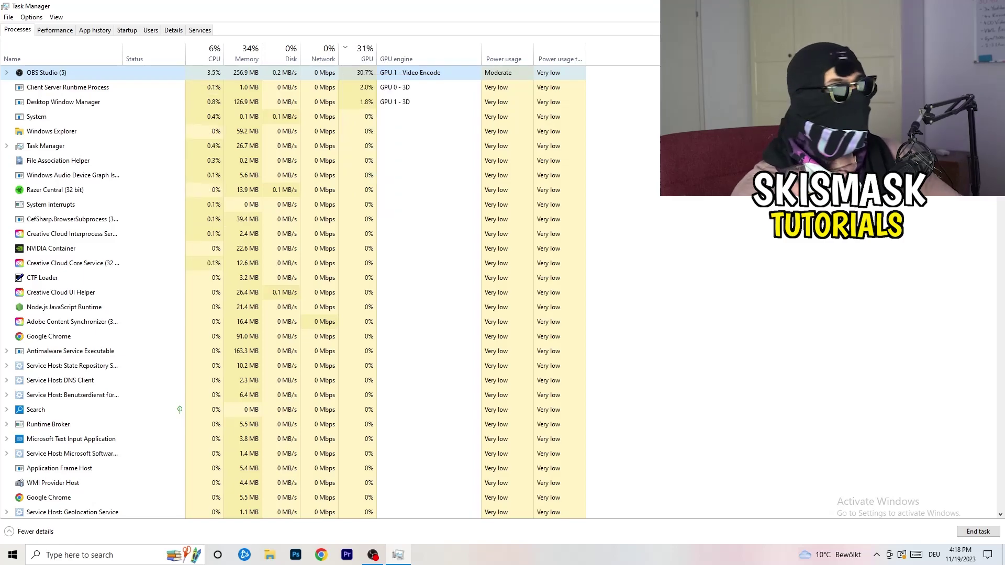
# Step: Close Task Manager with Alt+F4 to get back to the desktop
pyautogui.hotkey('alt', 'F4')
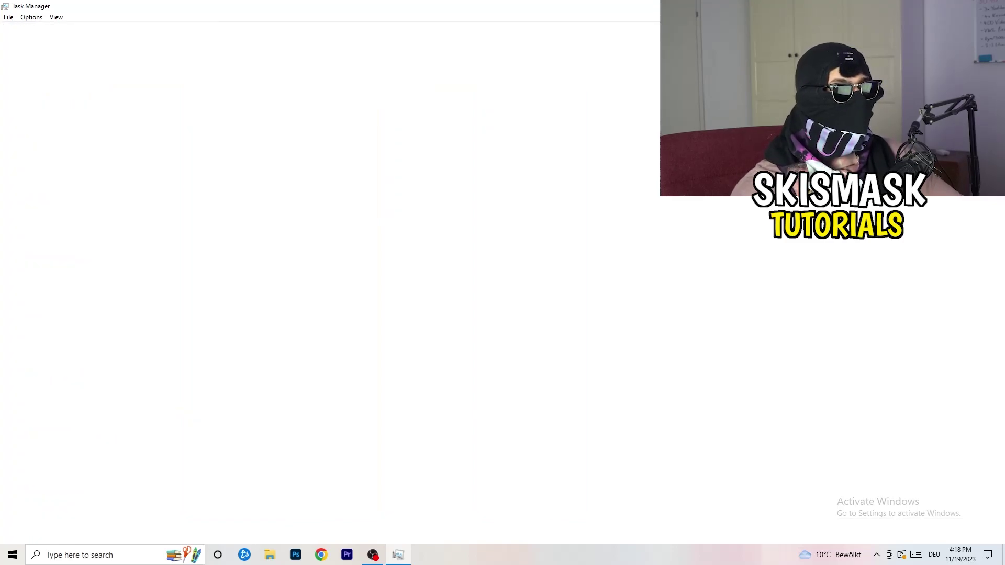